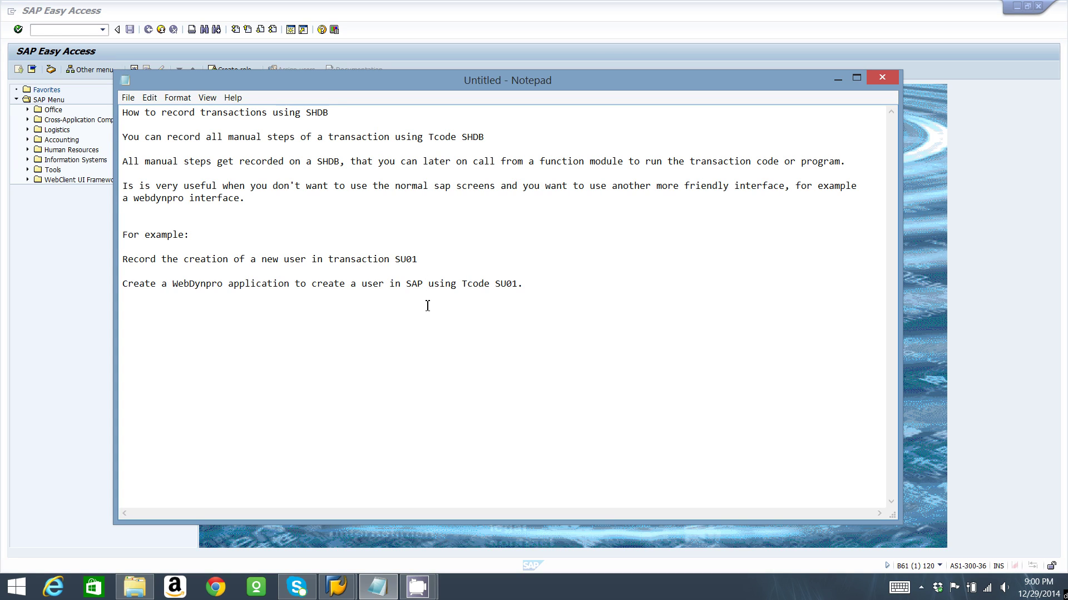
# - Finish the Notepad notes on SHDB transaction recording with the SU01 user-creation example
pyautogui.click(418, 587)
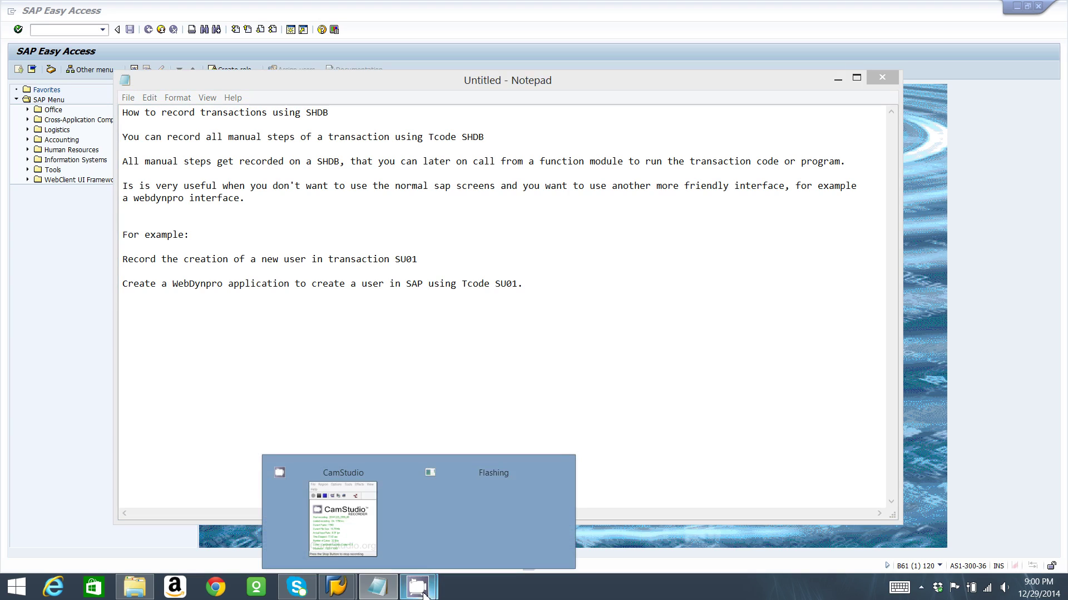
pyautogui.click(362, 520)
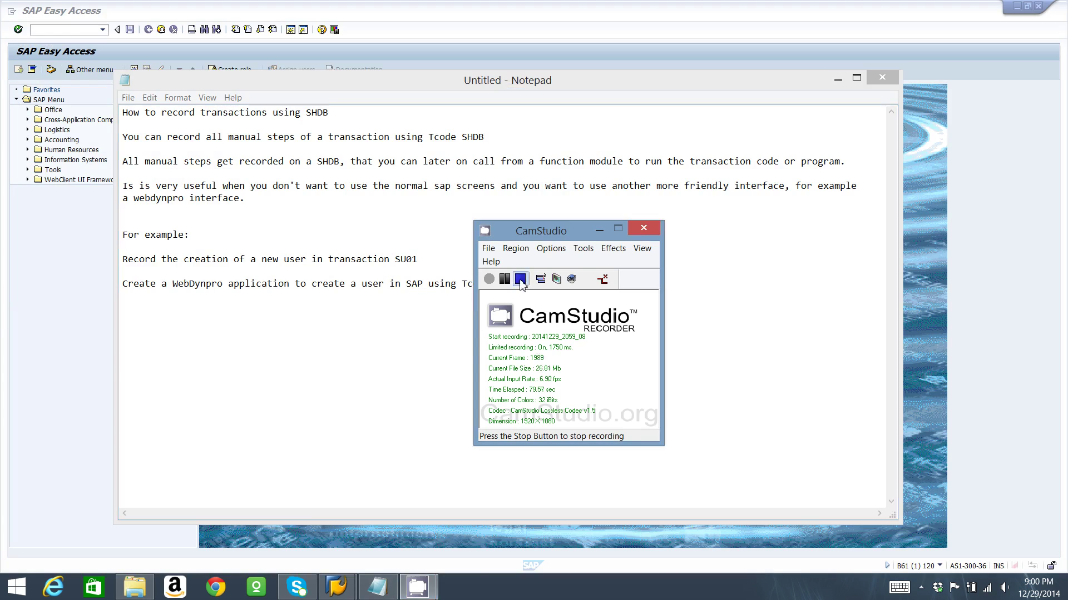
# - Run transaction su01 in SAP and replace the User field with the new user's ID
pyautogui.click(171, 302)
pyautogui.click(74, 247)
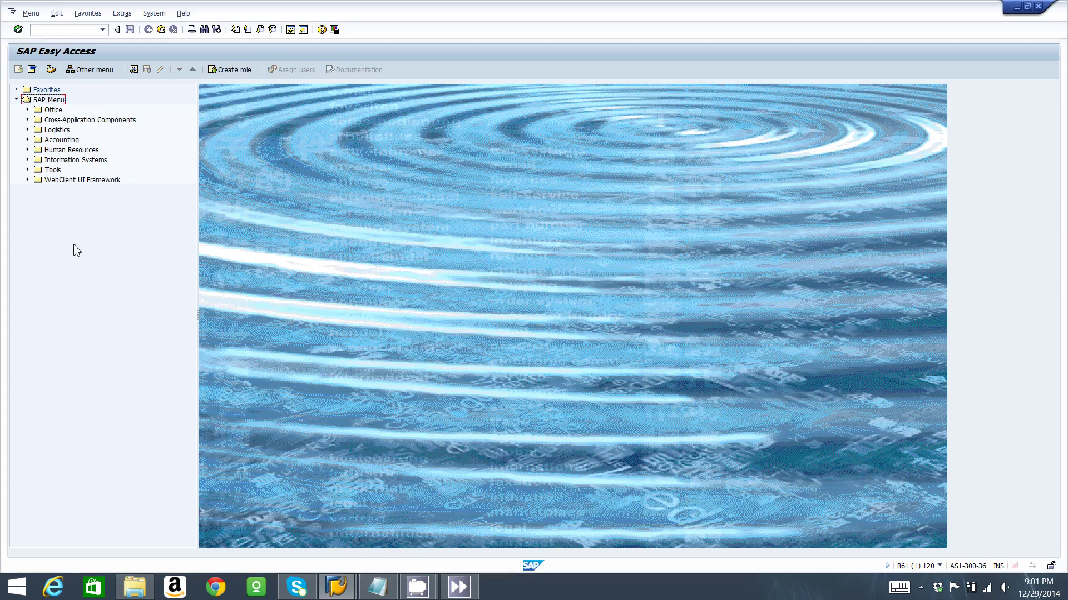
pyautogui.click(63, 32)
pyautogui.write('su01')
pyautogui.press('Return')
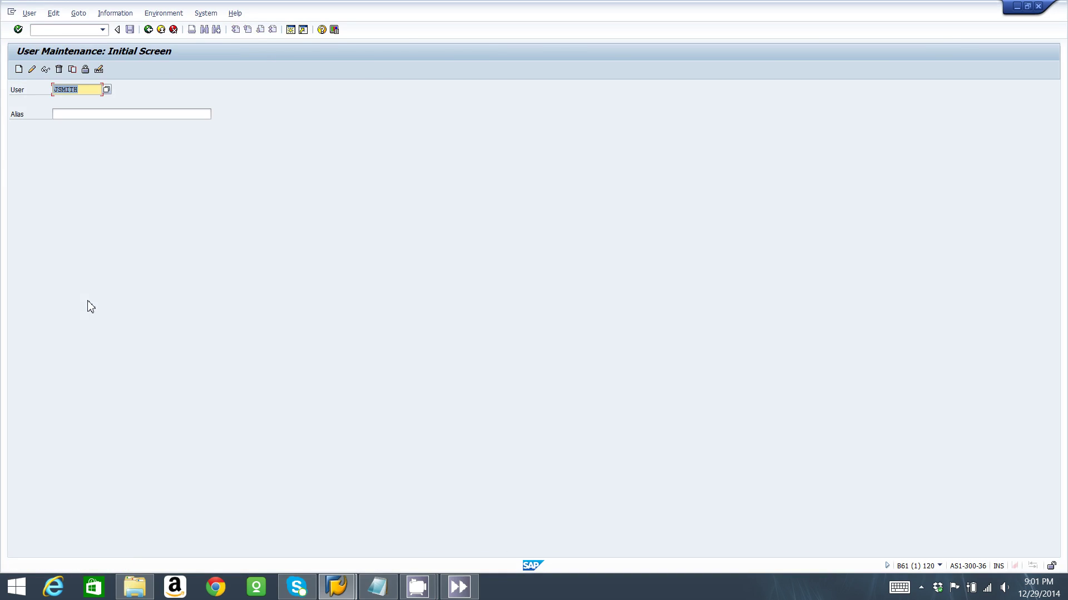
pyautogui.moveTo(86, 89); pyautogui.dragTo(45, 90)
pyautogui.write('Jmalcov')
# - Create the user and enter its last and first name on the Address tab, leaving Title empty
pyautogui.click(19, 70)
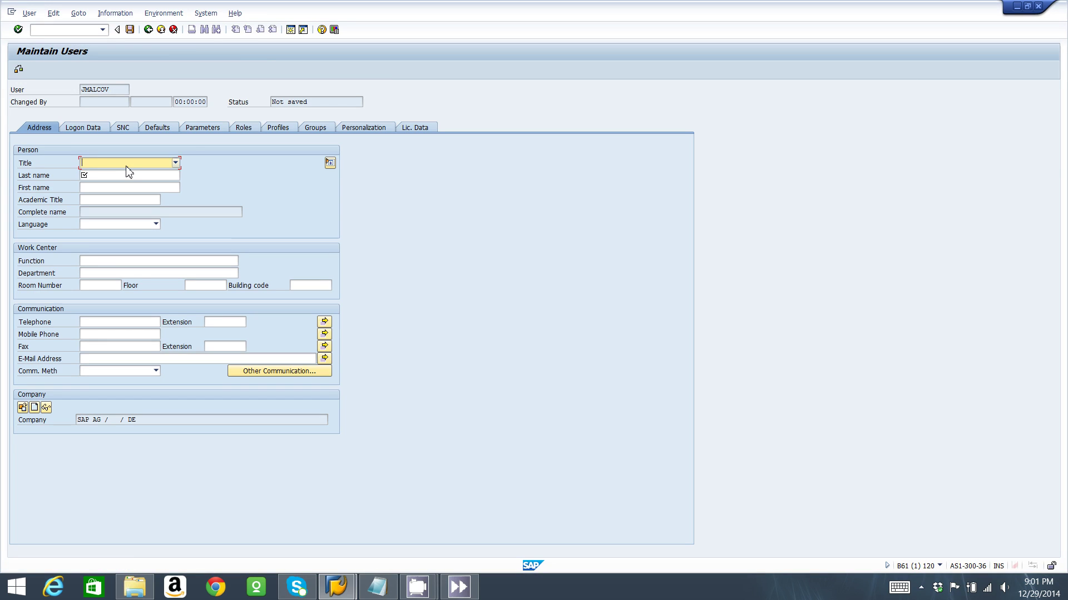
pyautogui.click(112, 175)
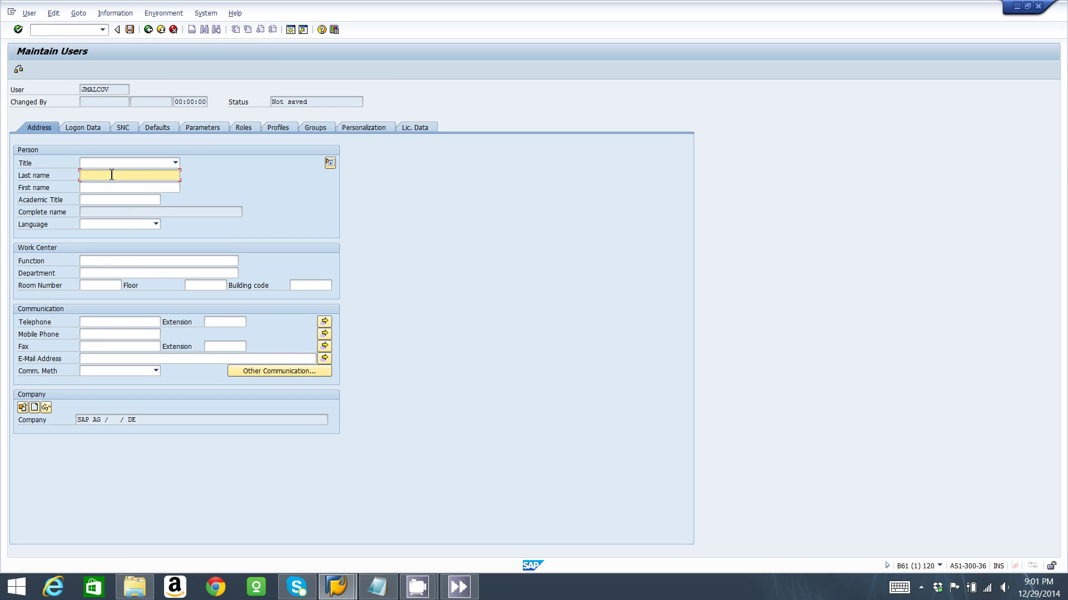
pyautogui.write('Malcovich')
pyautogui.click(114, 188)
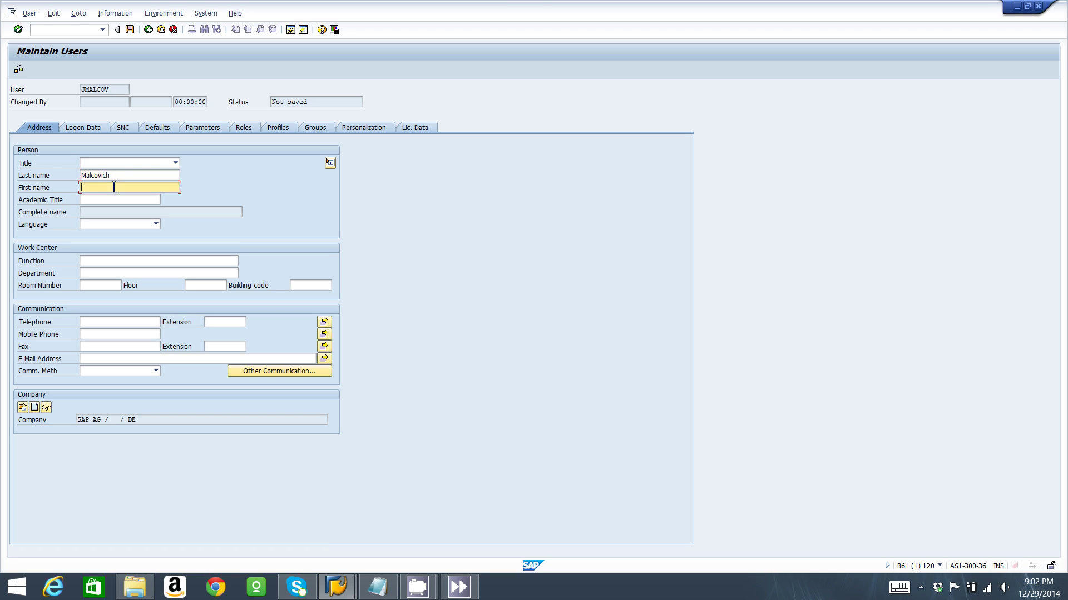
pyautogui.write('John')
pyautogui.click(127, 165)
pyautogui.click(128, 165)
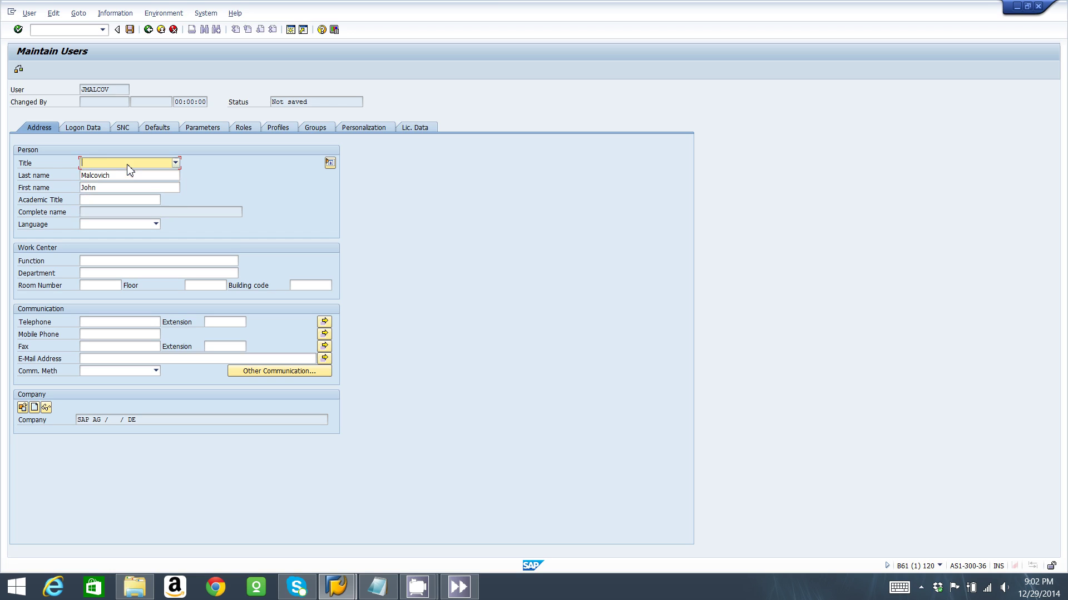
# - On Logon Data keep user type Dialog, set the alias and initial password, then save
pyautogui.click(93, 129)
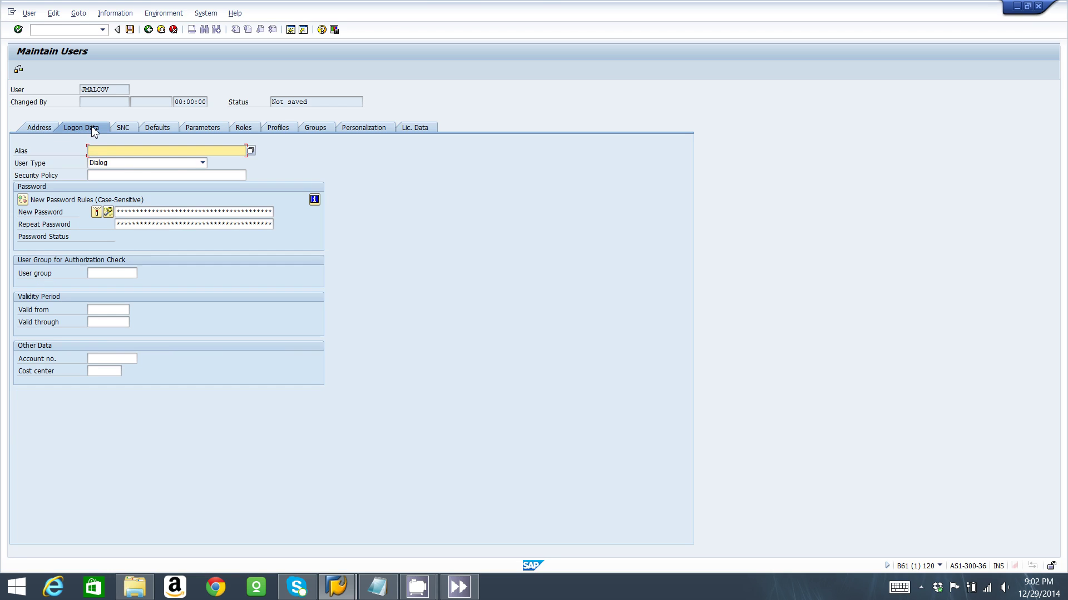
pyautogui.click(184, 166)
pyautogui.click(183, 165)
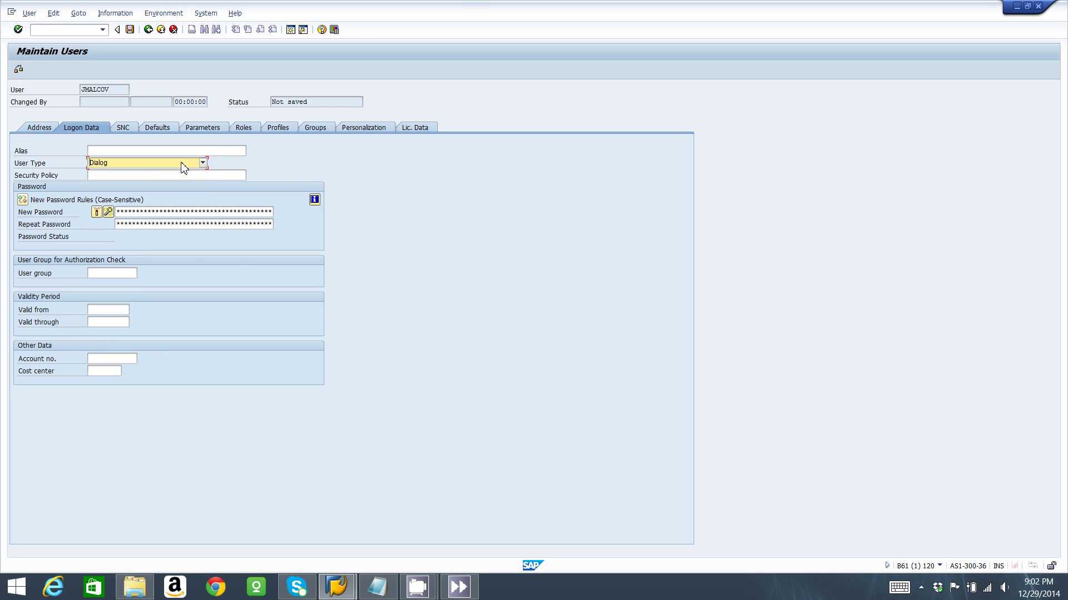
pyautogui.click(139, 151)
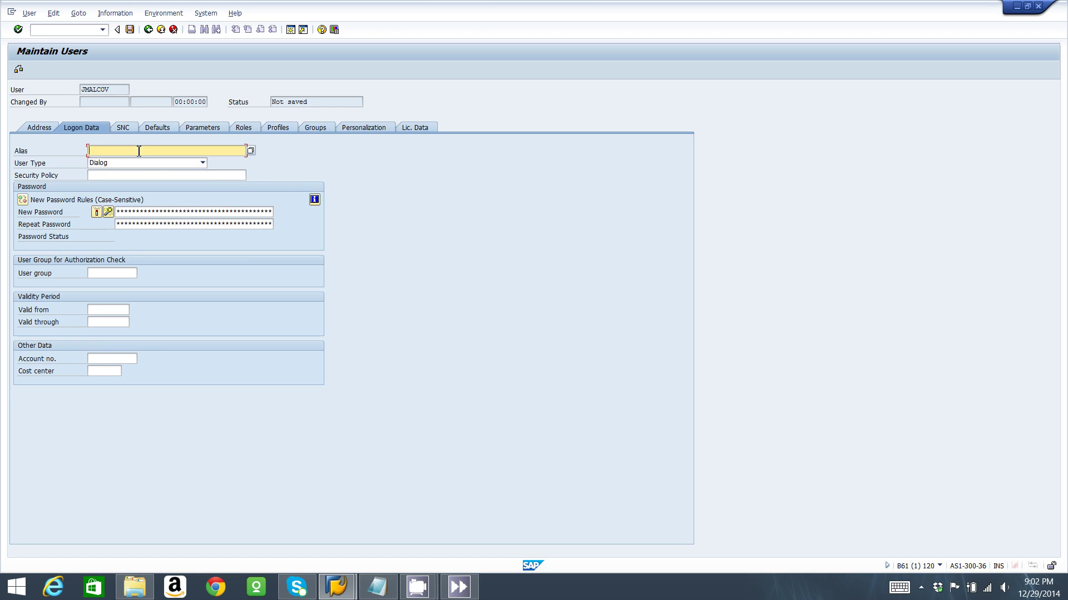
pyautogui.write('jmalcov')
pyautogui.click(124, 212)
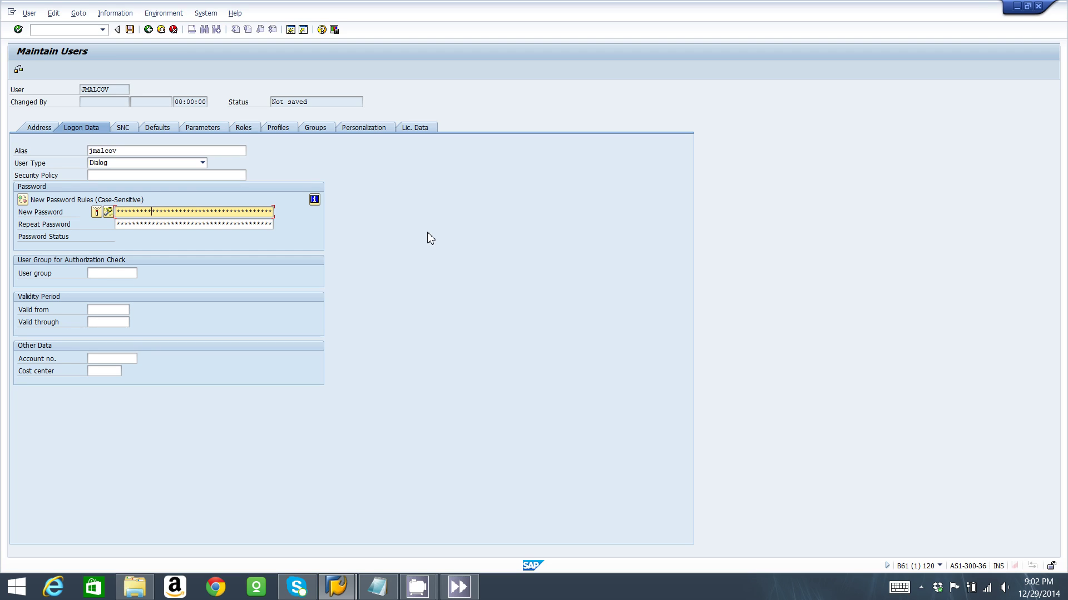
pyautogui.click(119, 223)
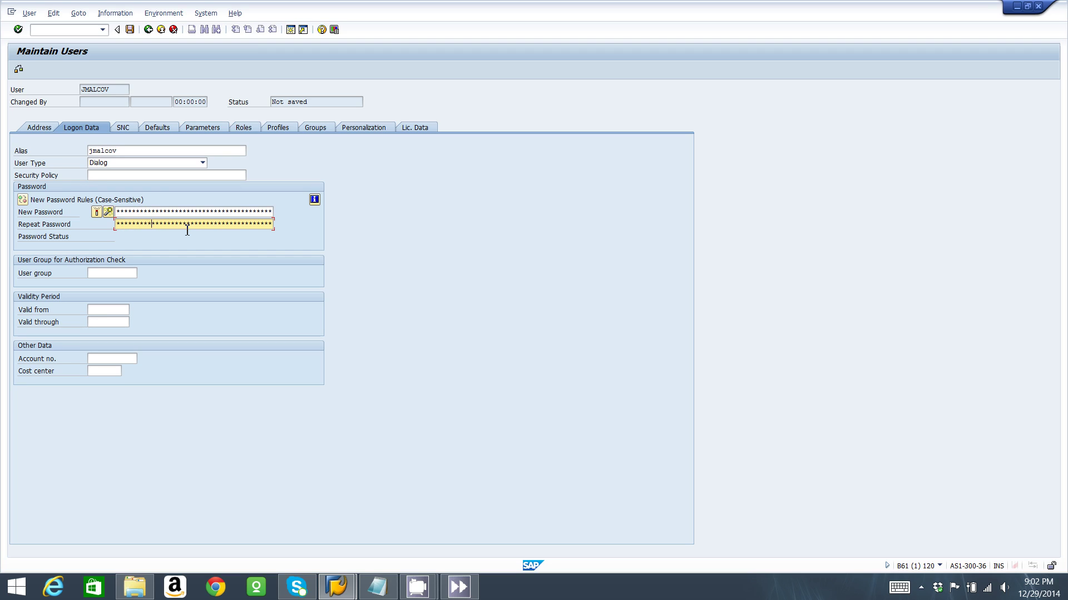
pyautogui.click(129, 30)
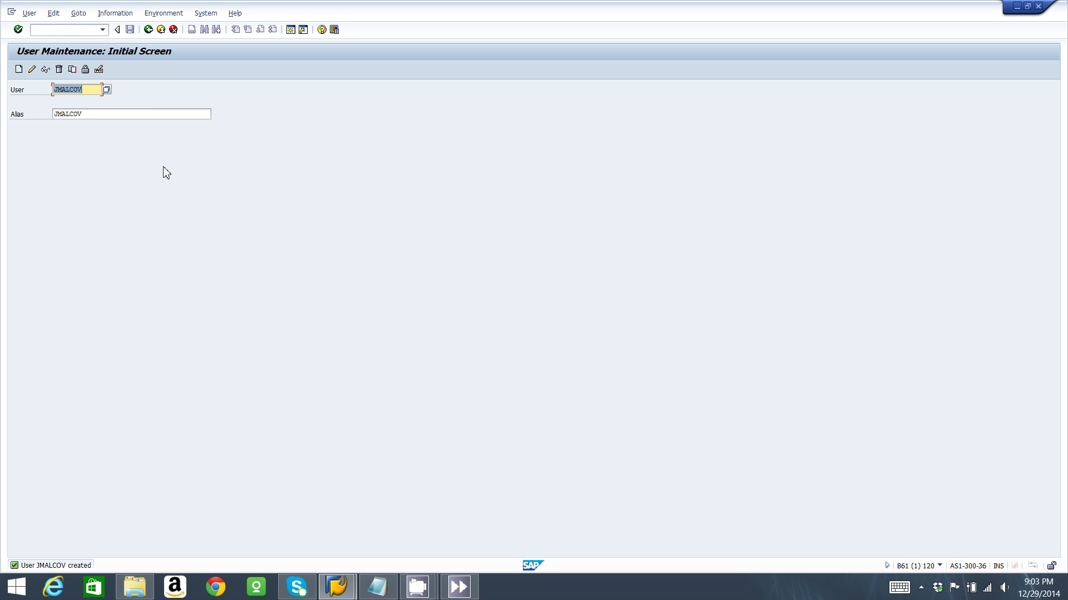
# - Open SHDB and set up a new recording named user_create for transaction su01
pyautogui.click(148, 29)
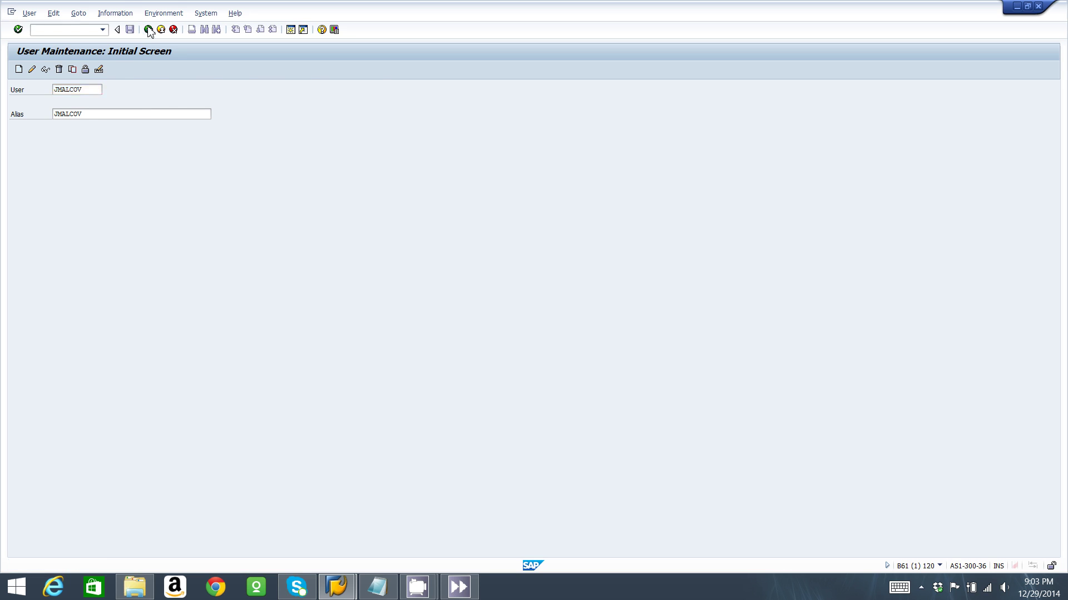
pyautogui.click(71, 30)
pyautogui.write('shdb')
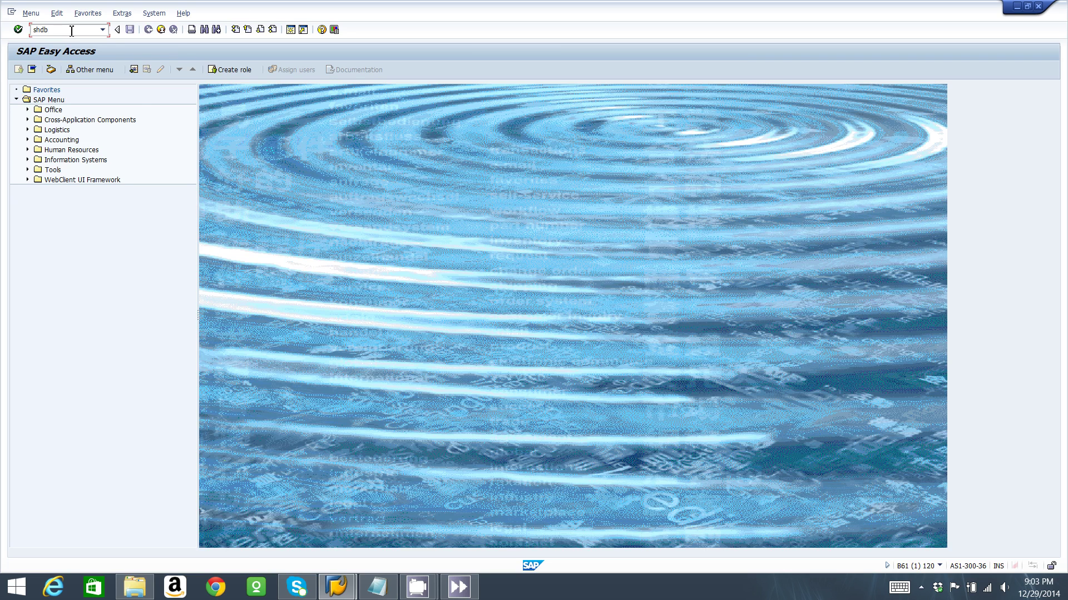
pyautogui.press('Return')
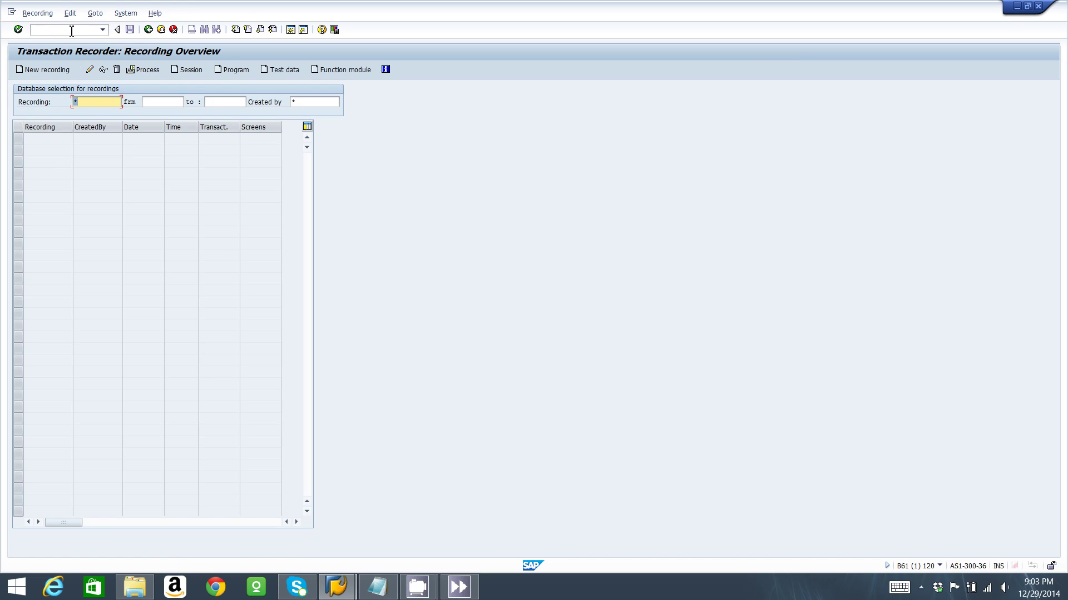
pyautogui.click(61, 73)
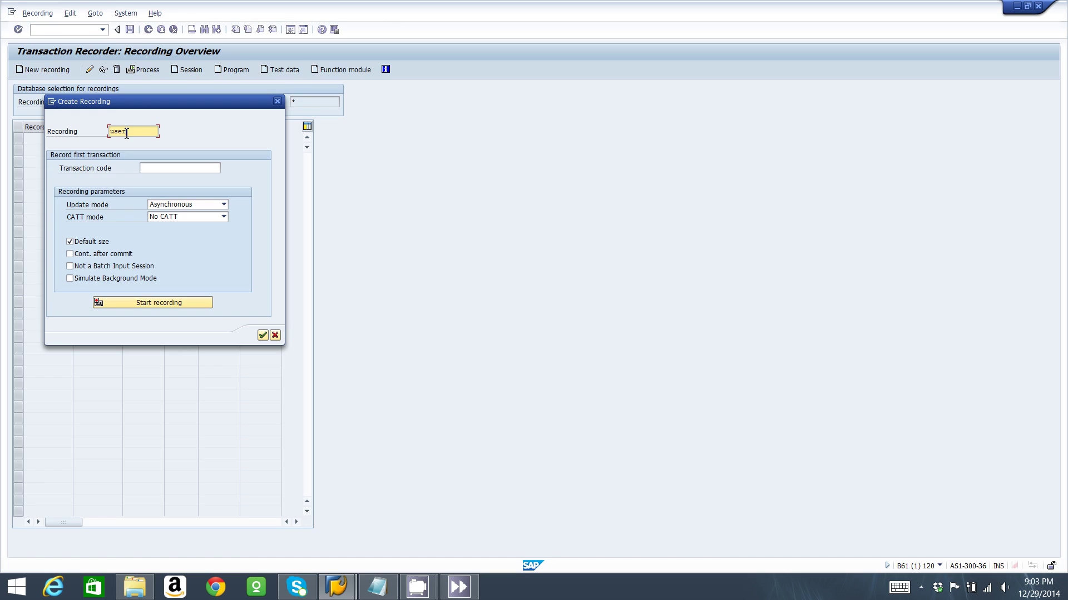
pyautogui.write('create')
pyautogui.click(186, 169)
pyautogui.write('s')
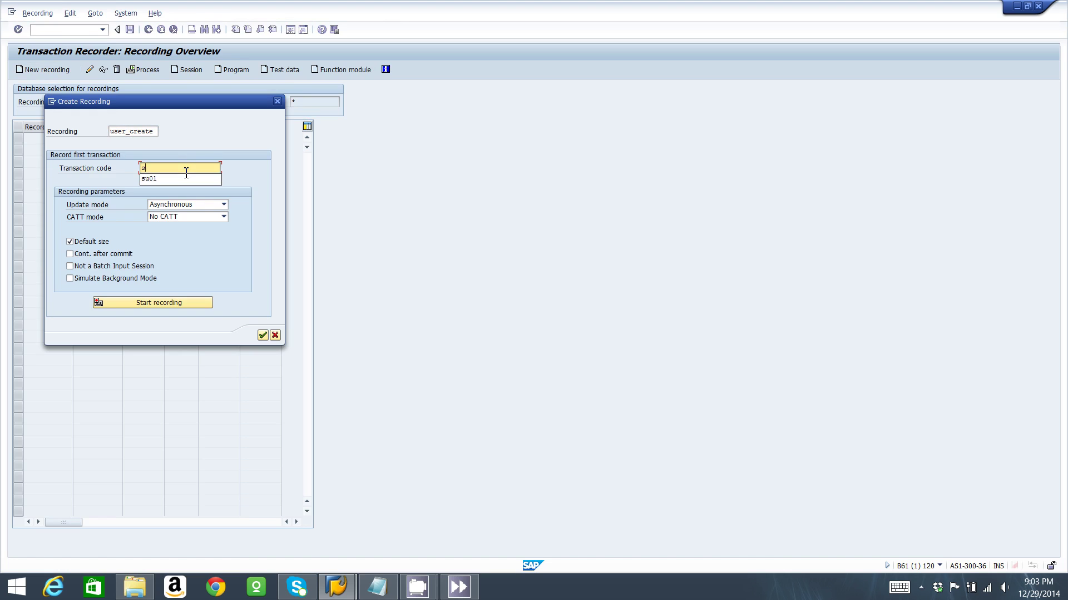
pyautogui.write('u01')
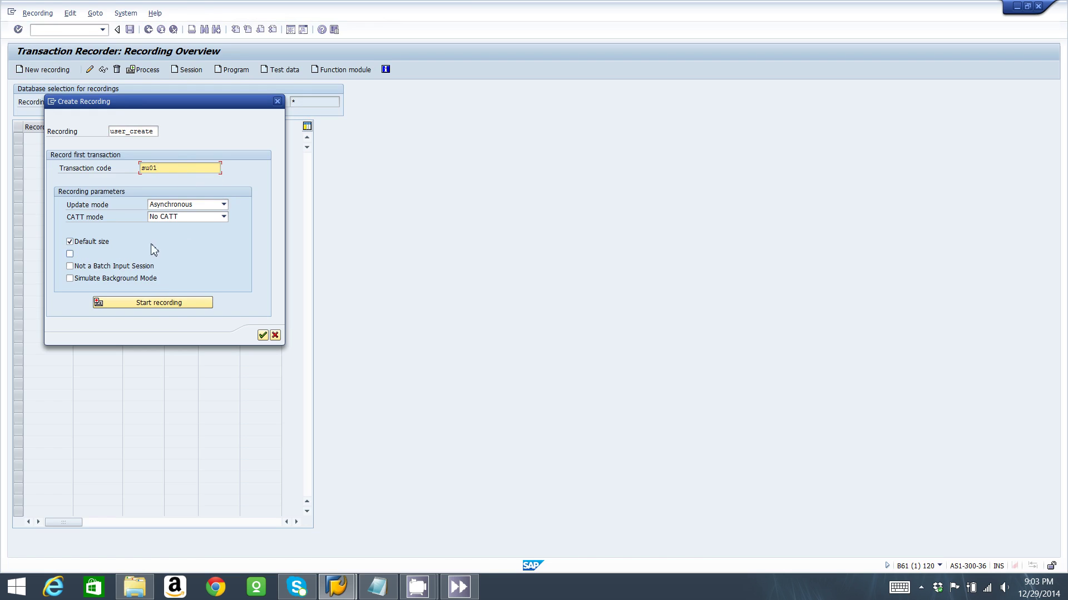
# - Start recording SU01 and enter the second new user's ID in the User field
pyautogui.click(170, 309)
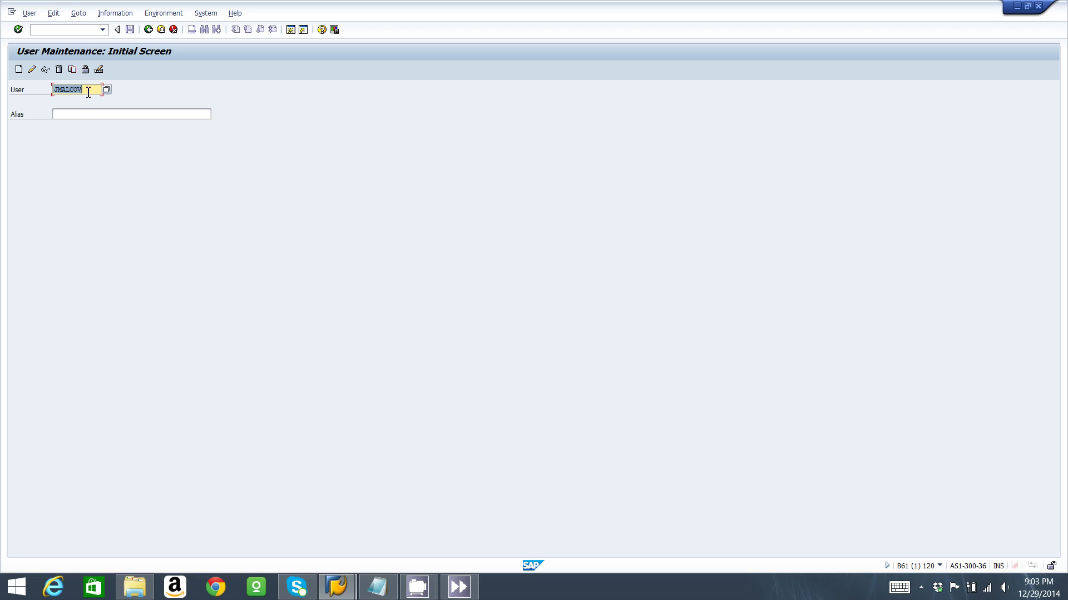
pyautogui.moveTo(88, 92); pyautogui.dragTo(53, 91)
pyautogui.write('PP')
pyautogui.write('ARKER')
# - Create the user and fill in its last and first name on the Address tab
pyautogui.click(20, 71)
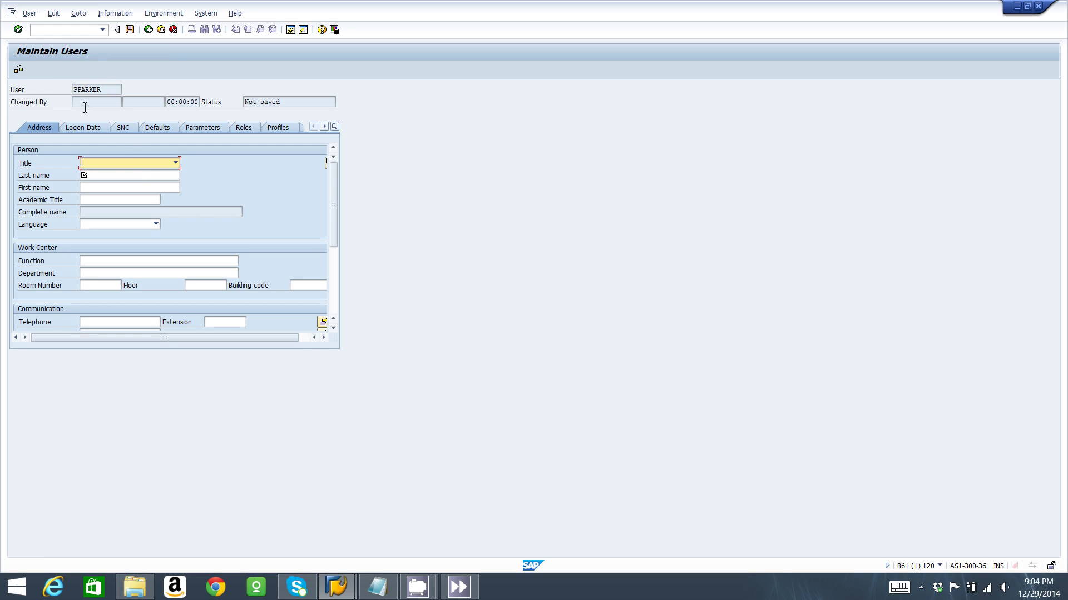
pyautogui.click(121, 174)
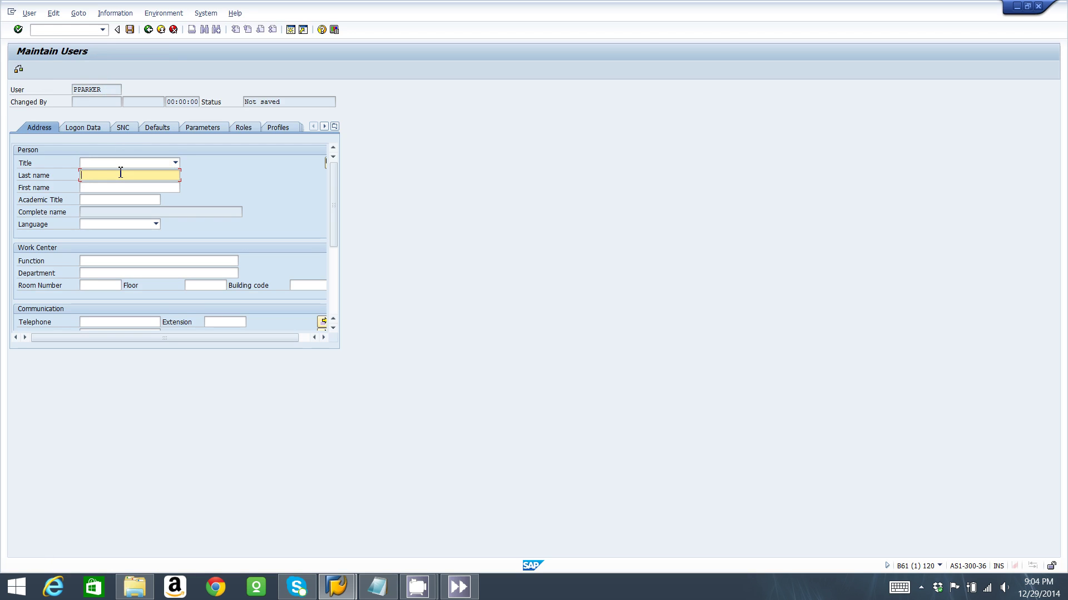
pyautogui.write('Parker')
pyautogui.click(117, 187)
pyautogui.write('Peter')
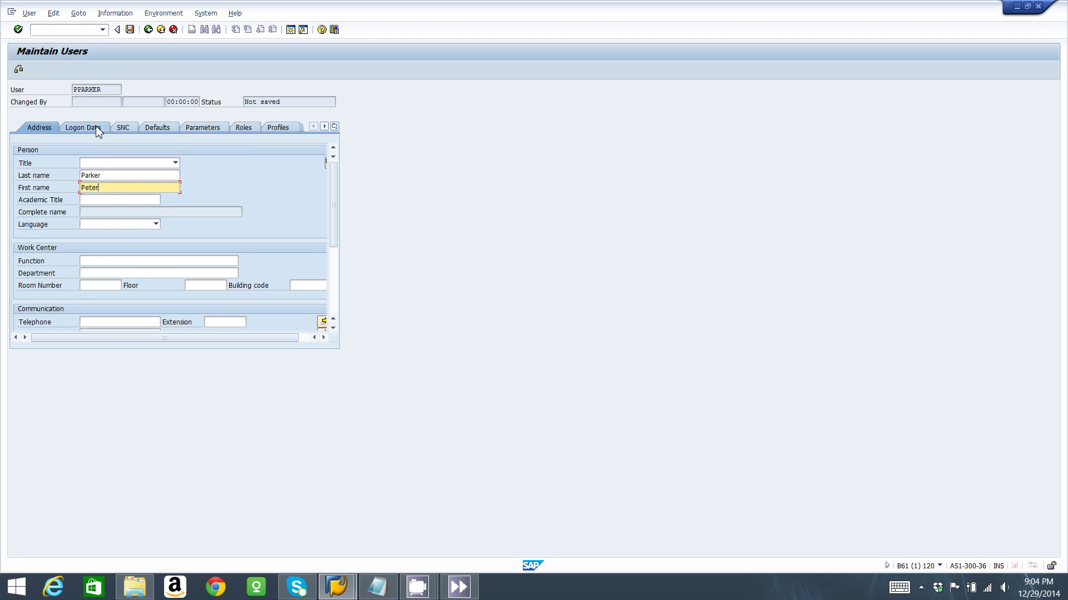
# - Set the alias and initial password on Logon Data, then save to end the recording
pyautogui.click(98, 130)
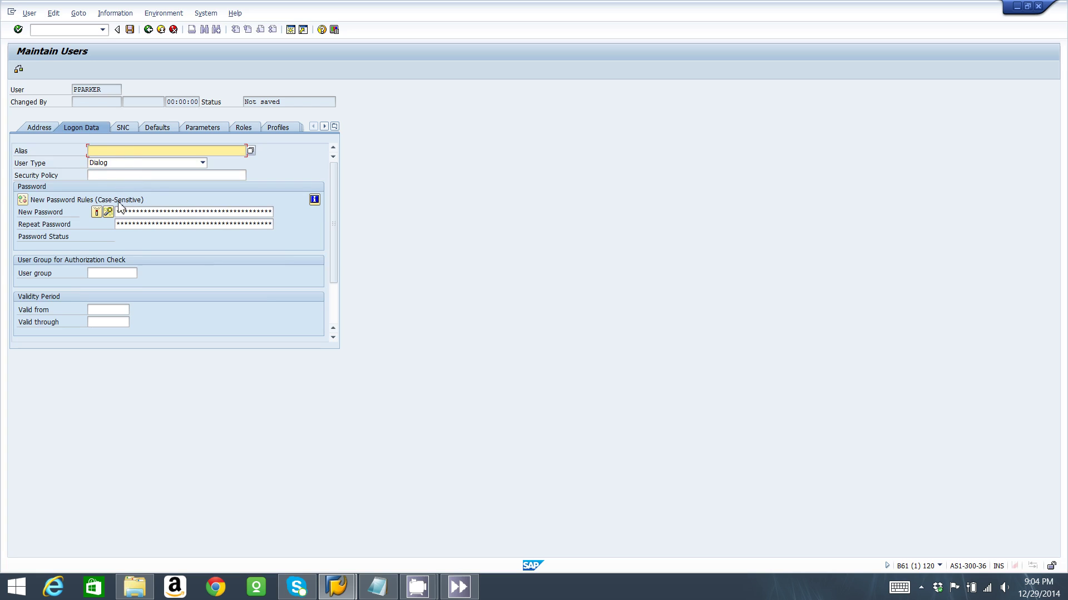
pyautogui.write('PPARKER')
pyautogui.click(119, 212)
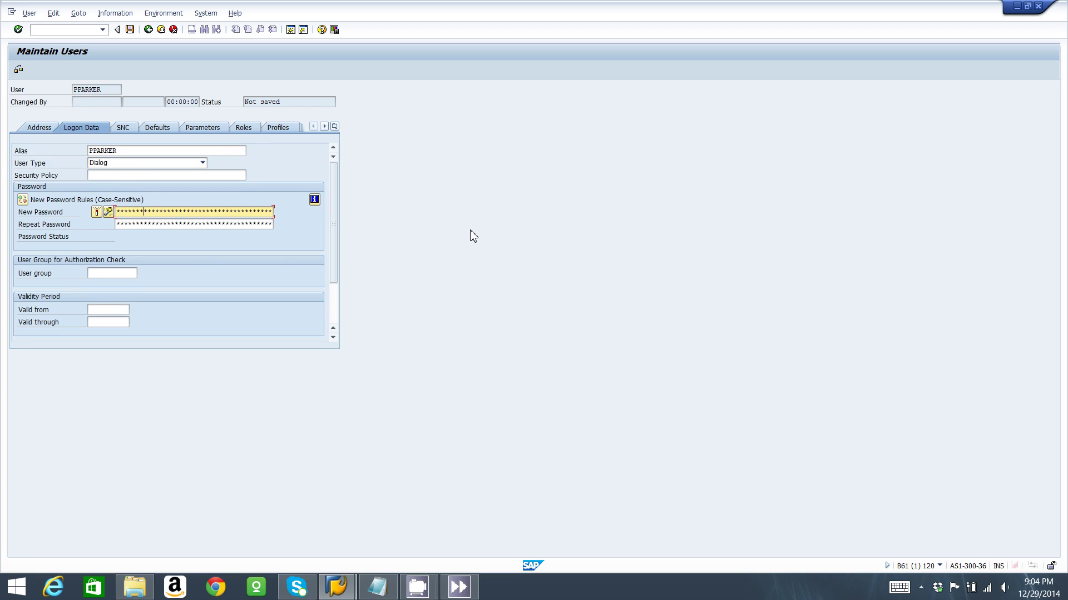
pyautogui.click(121, 223)
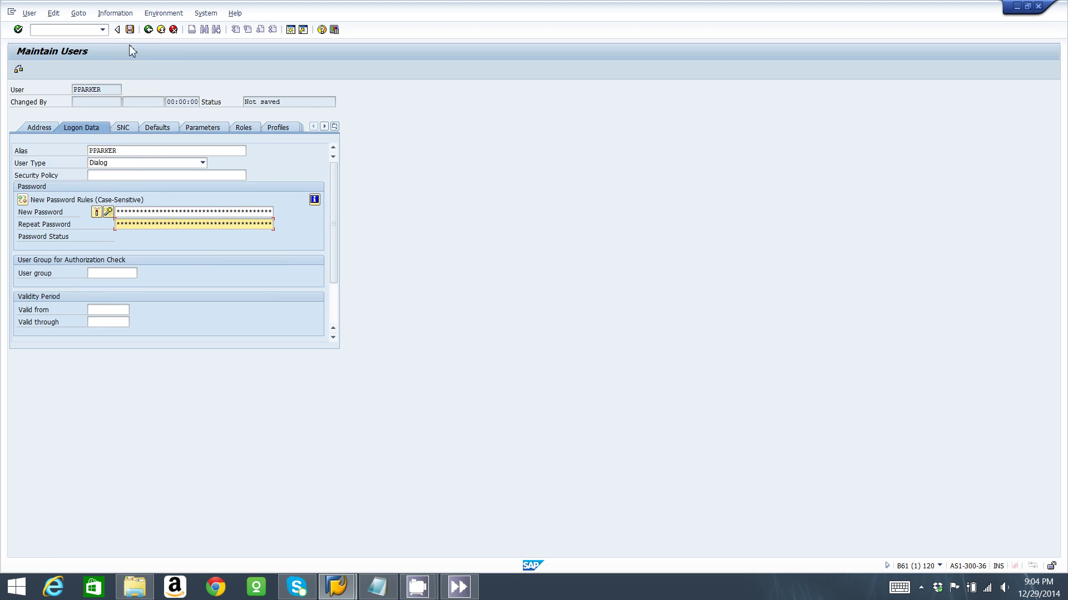
pyautogui.click(129, 30)
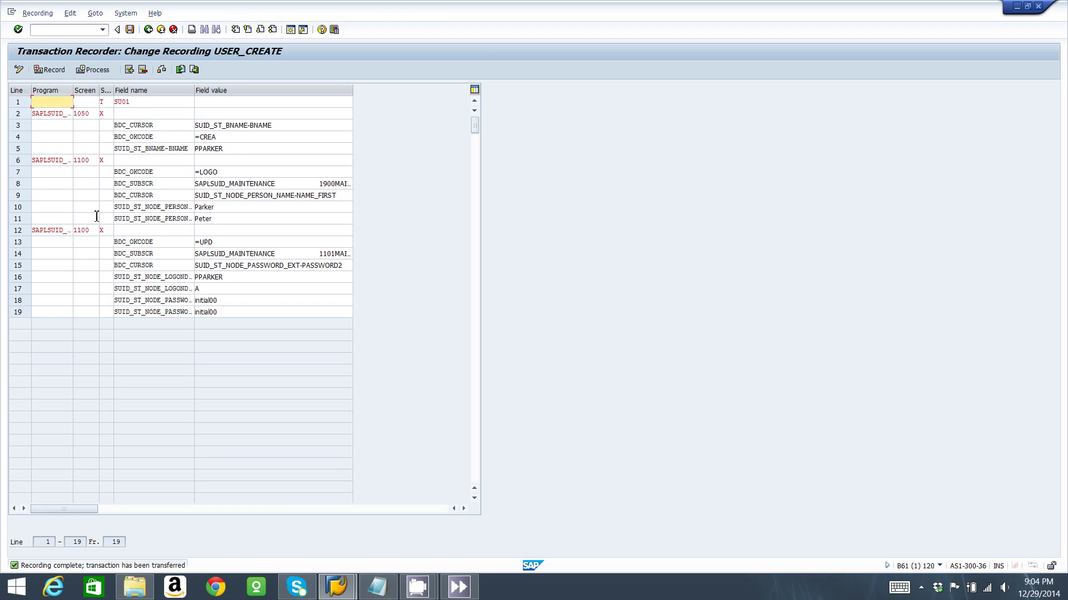
# - Review the recorded user ID, names, user type and password lines, then save USER_CREATE
pyautogui.click(234, 150)
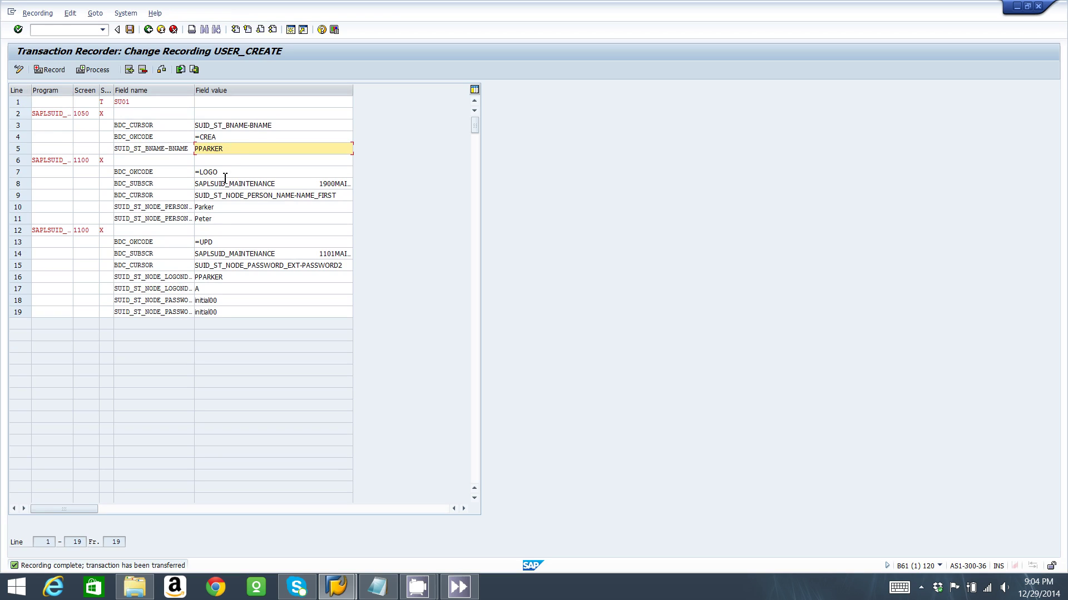
pyautogui.click(226, 208)
pyautogui.press('Down')
pyautogui.click(226, 208)
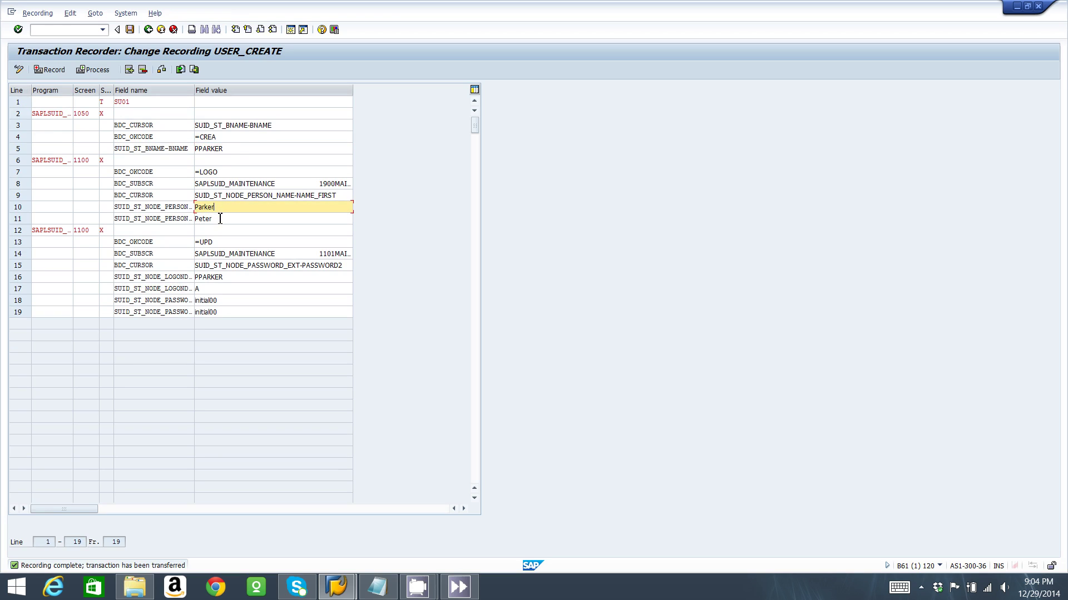
pyautogui.click(231, 219)
pyautogui.click(218, 289)
pyautogui.click(232, 302)
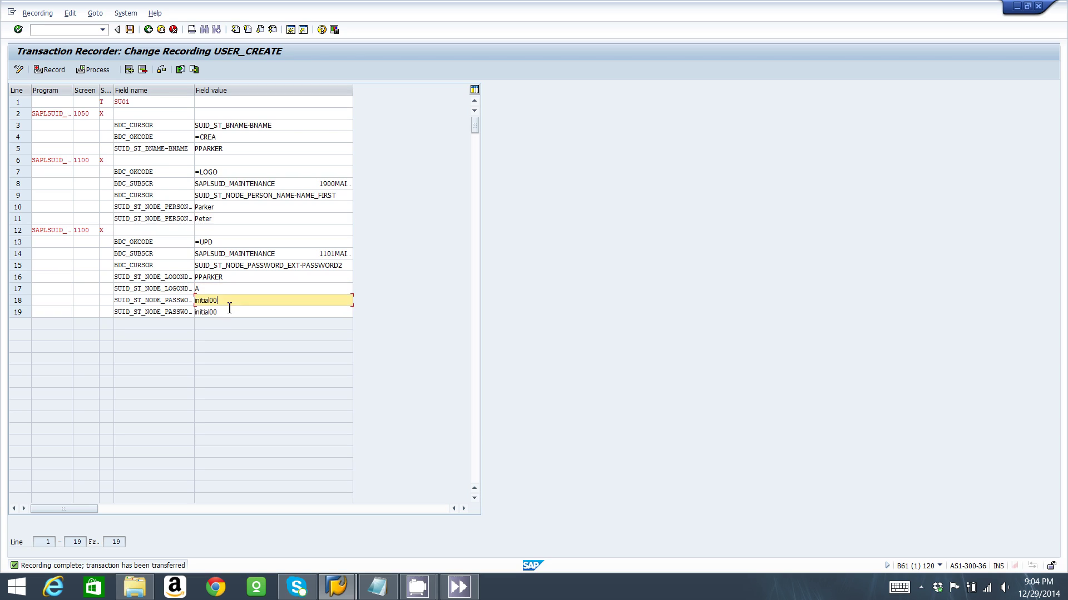
pyautogui.click(228, 311)
pyautogui.click(229, 300)
pyautogui.click(230, 293)
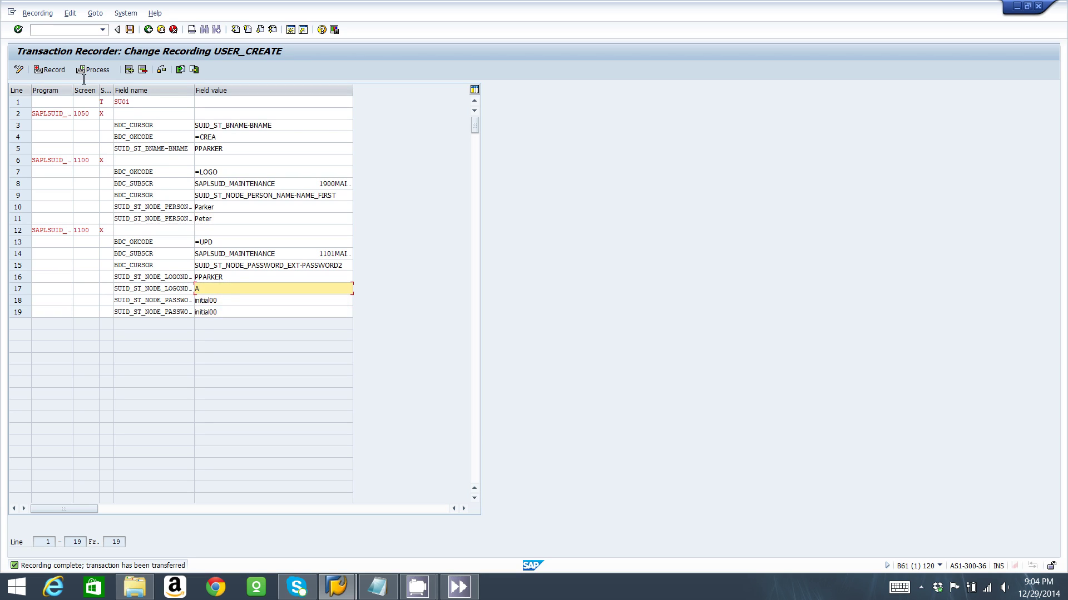
pyautogui.click(129, 33)
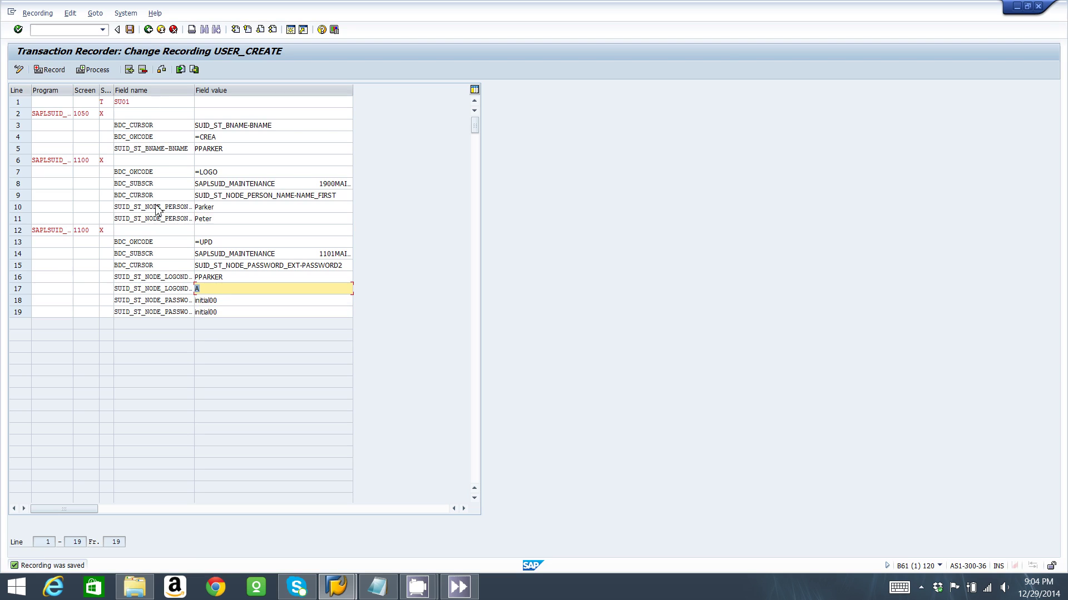
# - Select USER_CREATE in the overview and process it in 'Display all screens' mode
pyautogui.click(148, 31)
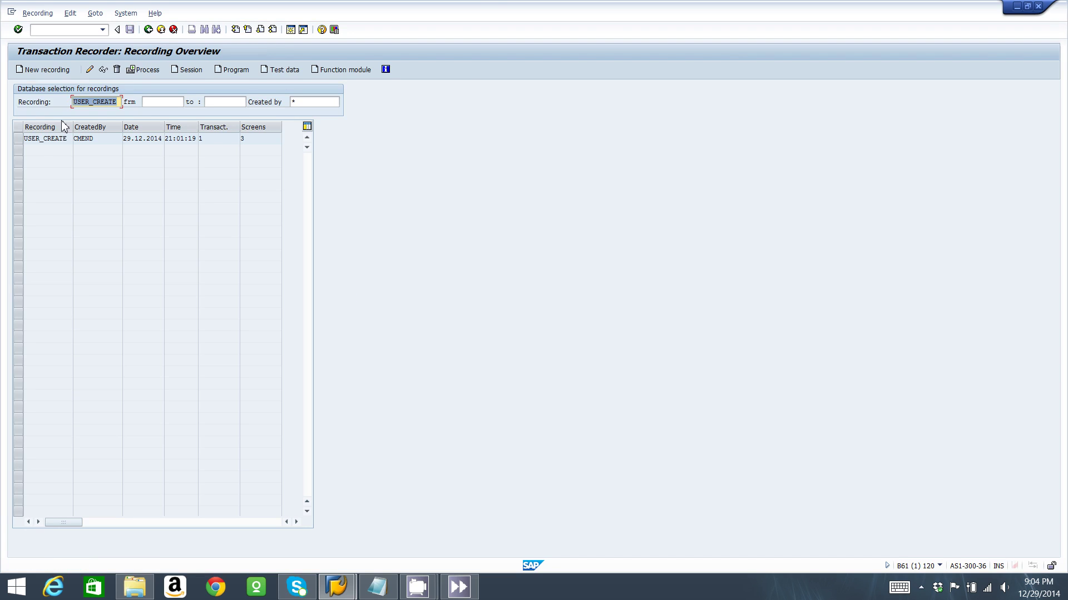
pyautogui.click(27, 141)
pyautogui.click(19, 142)
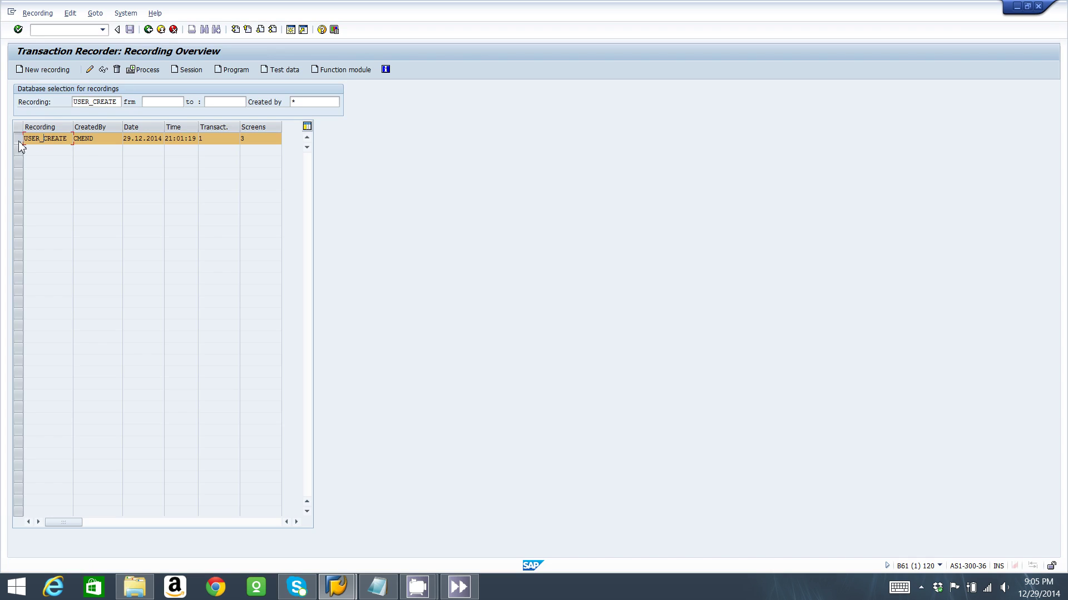
pyautogui.click(19, 143)
pyautogui.click(19, 143)
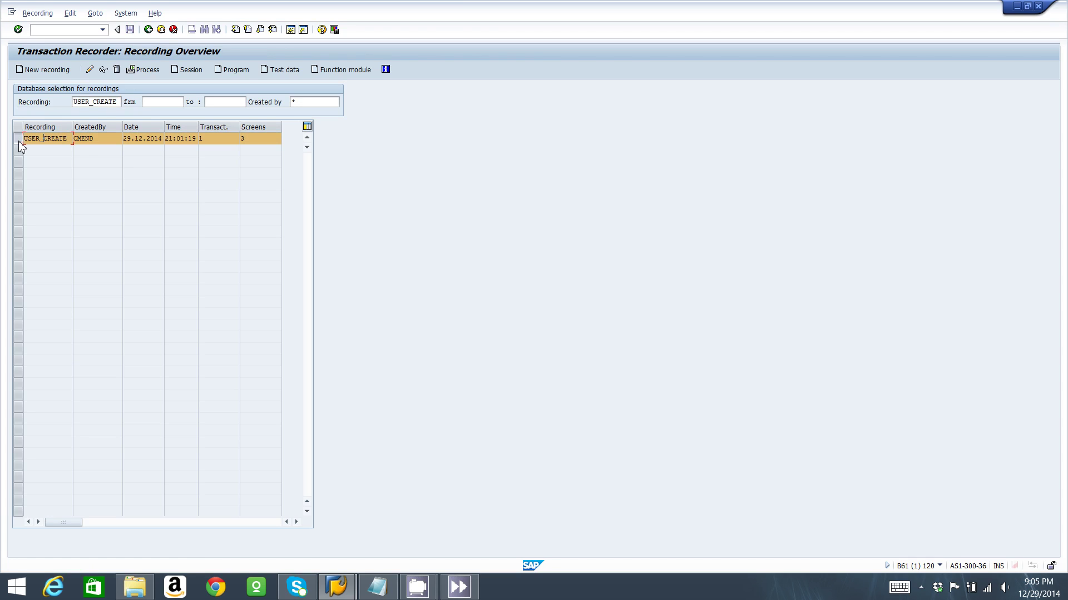
pyautogui.click(143, 74)
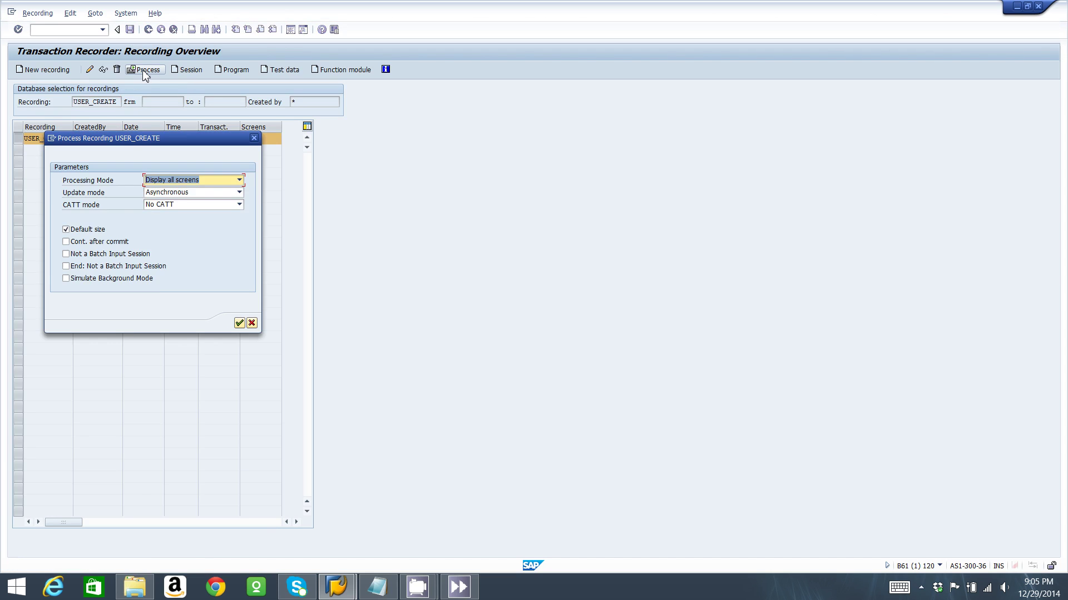
pyautogui.moveTo(120, 141); pyautogui.dragTo(183, 232)
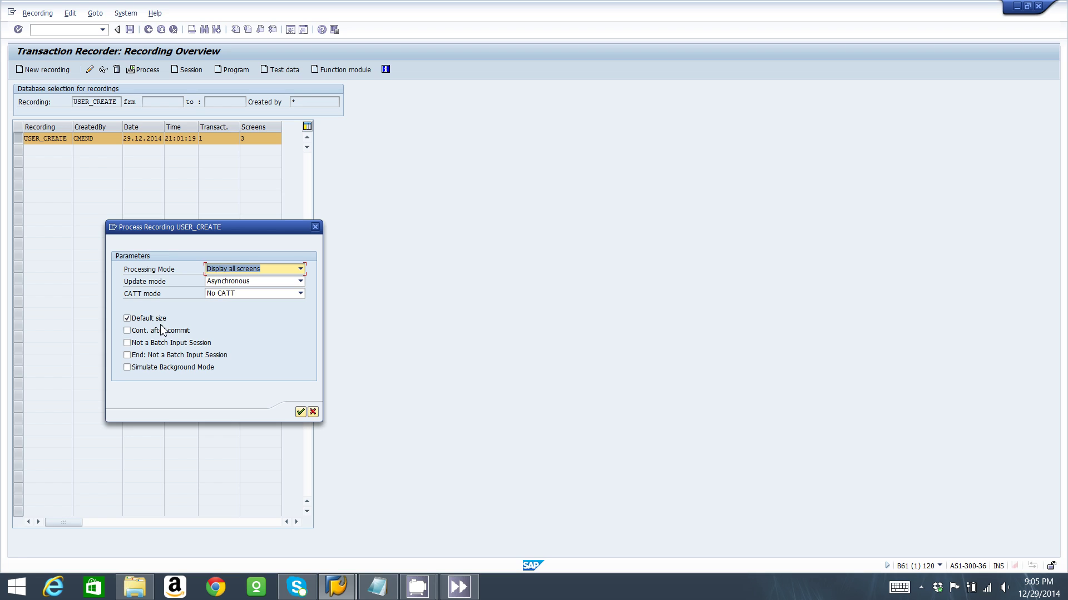
pyautogui.click(301, 412)
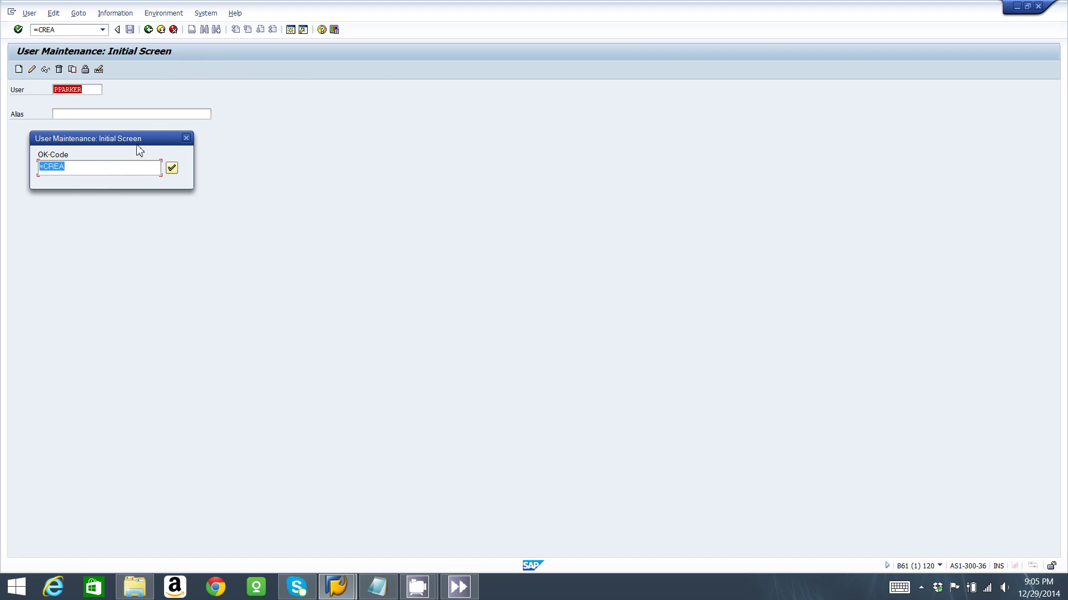
# - Confirm the =CREA OK-code, hit the 'user already exists' stop, and back out to the Recording Overview
pyautogui.moveTo(137, 146); pyautogui.dragTo(435, 222)
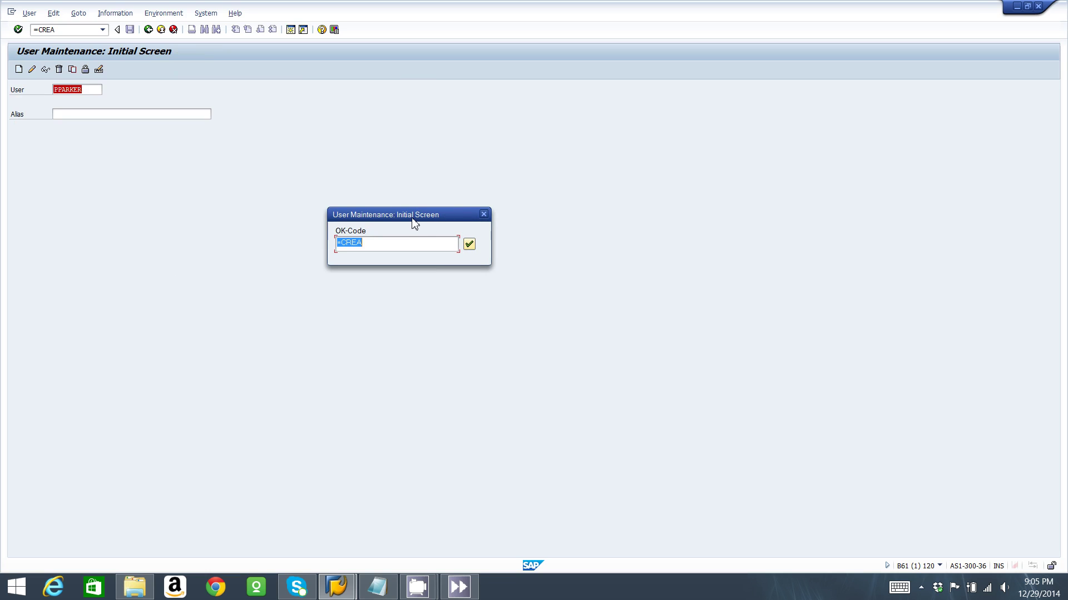
pyautogui.click(468, 245)
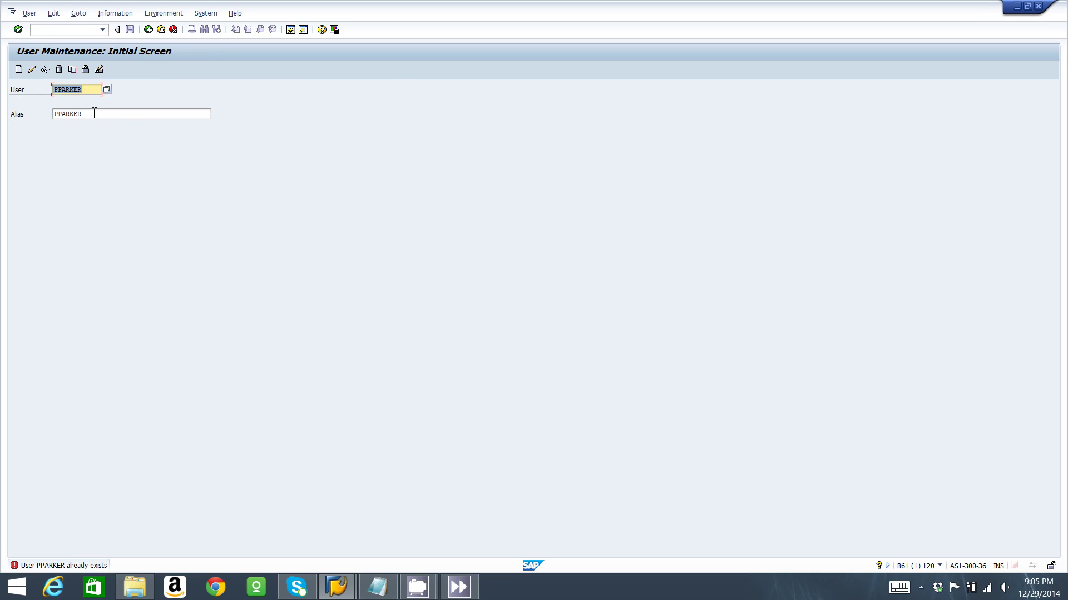
pyautogui.click(149, 31)
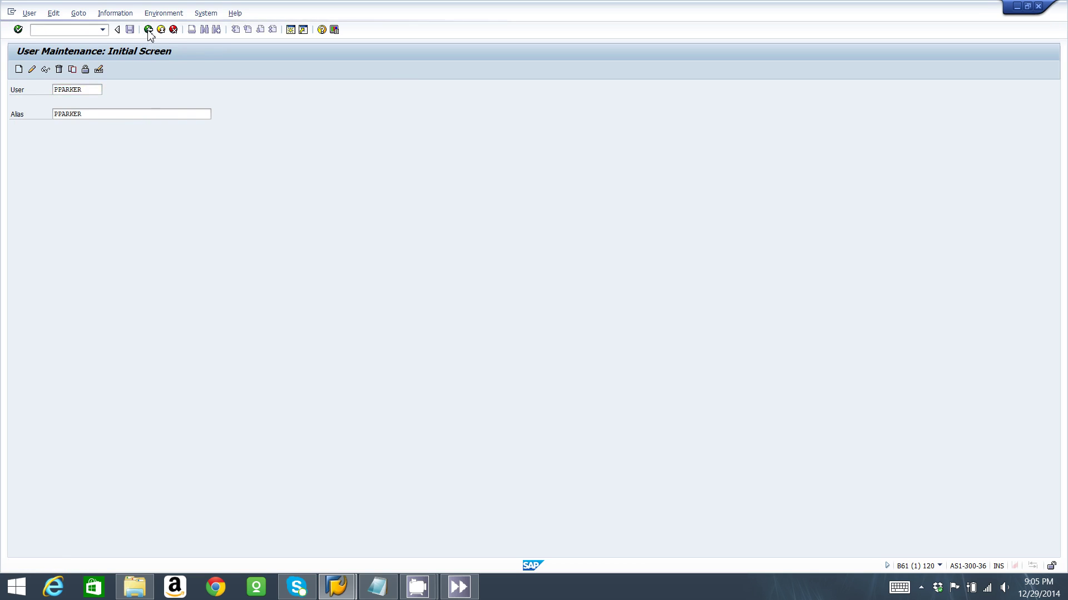
pyautogui.click(149, 30)
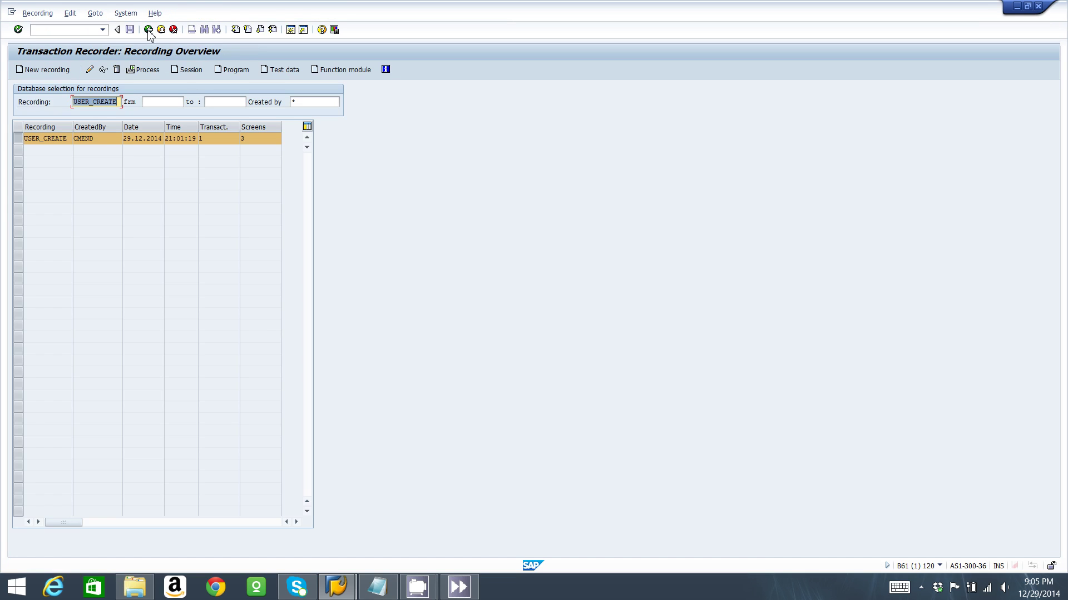
pyautogui.click(117, 102)
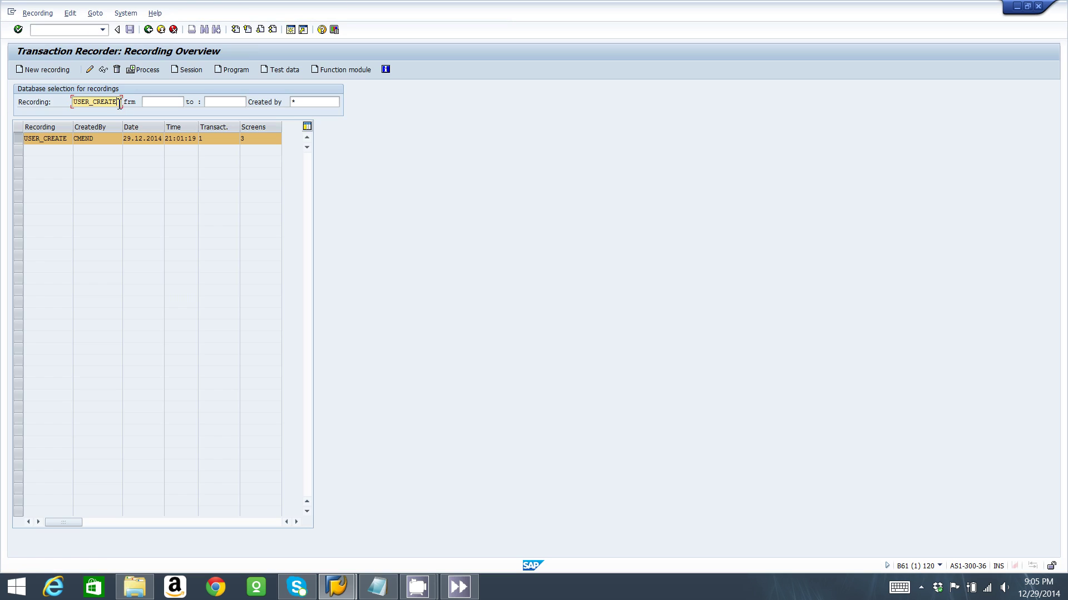